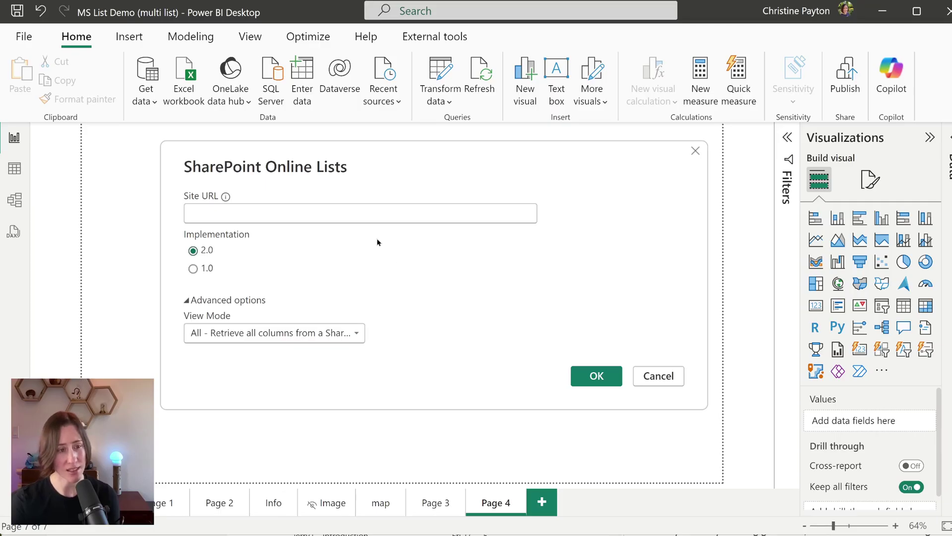
# Paste the Sandbox site URL into the SharePoint Online Lists Site URL box and close the dialog.
pyautogui.click(358, 213)
pyautogui.write('https://buttertoast3.sharepoint.com/sites/Sandbox')
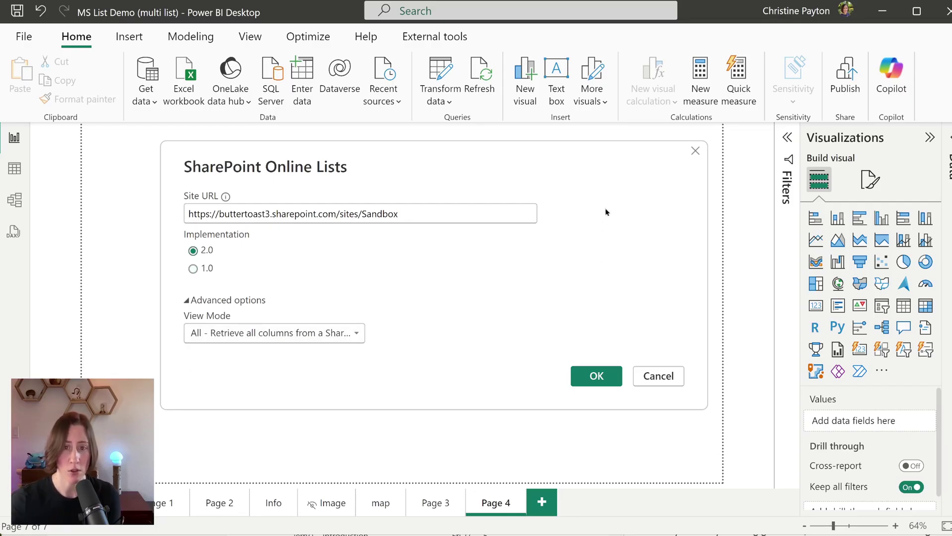
pyautogui.click(696, 151)
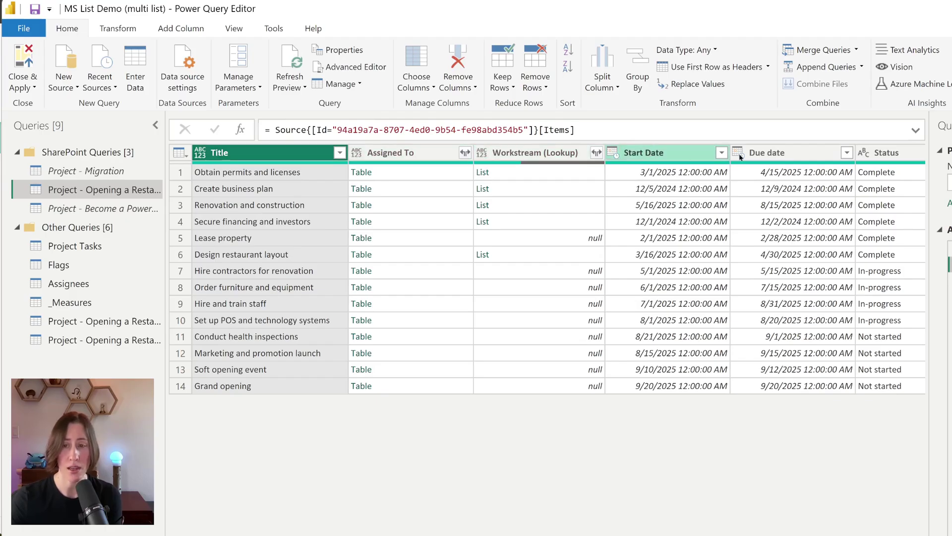
pyautogui.hscroll(10, 545, 273)
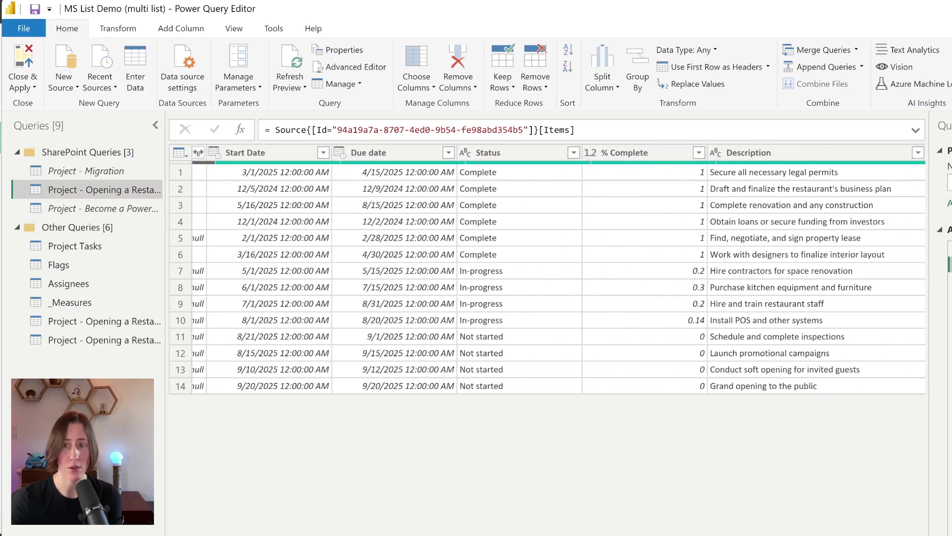
pyautogui.hscroll(10, 558, 268)
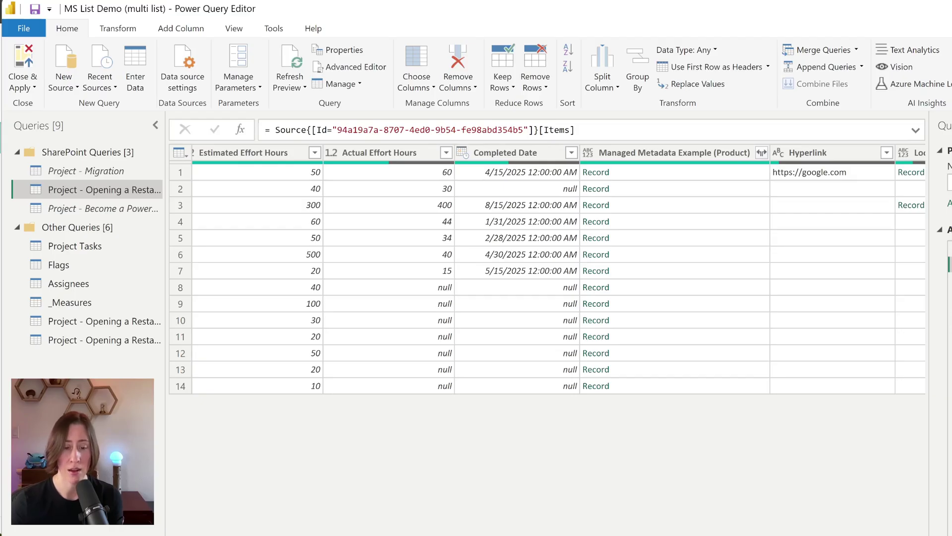
pyautogui.hscroll(15, 693, 517)
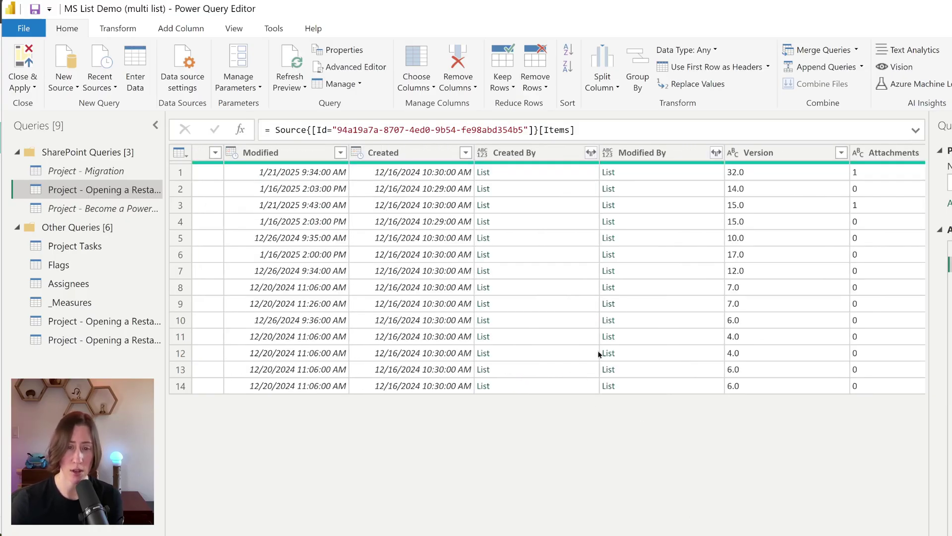
# Expand the Created By lists into new rows.
pyautogui.click(549, 153)
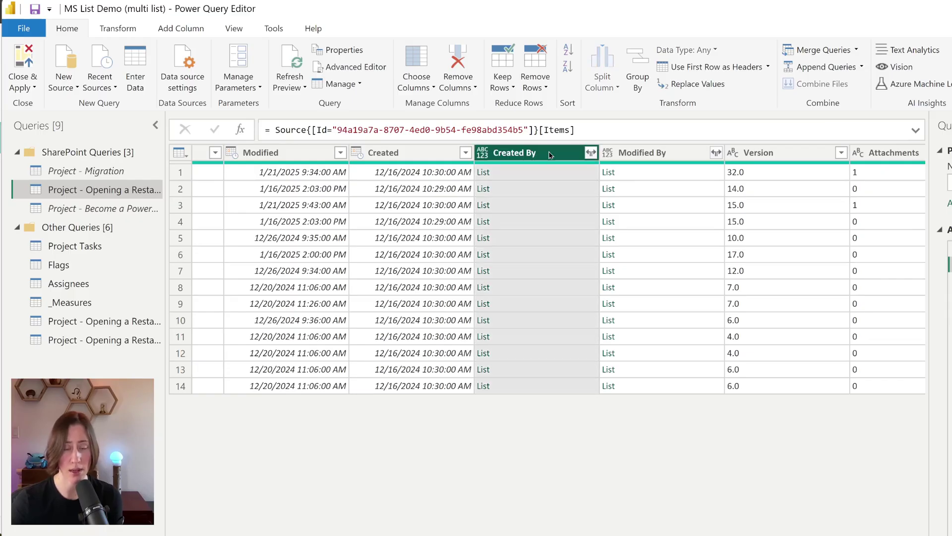
pyautogui.click(590, 153)
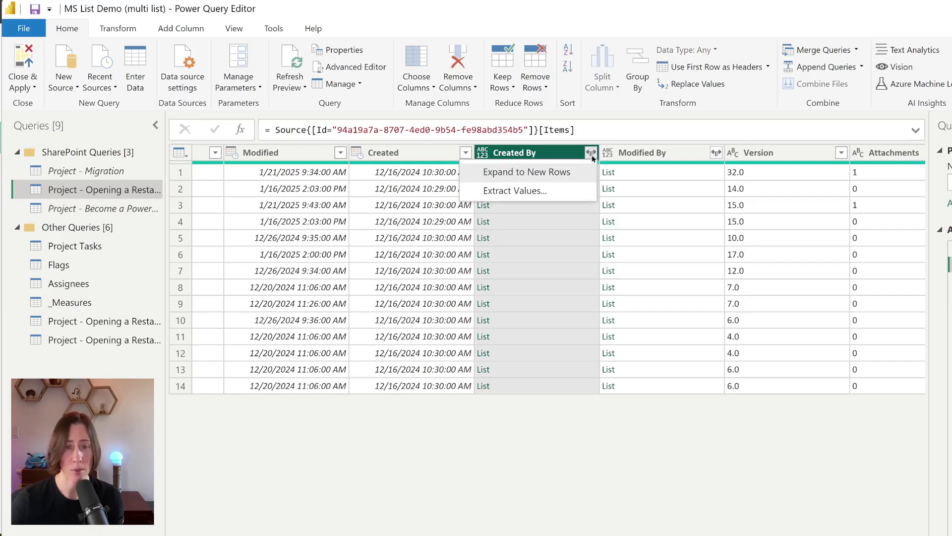
pyautogui.click(586, 167)
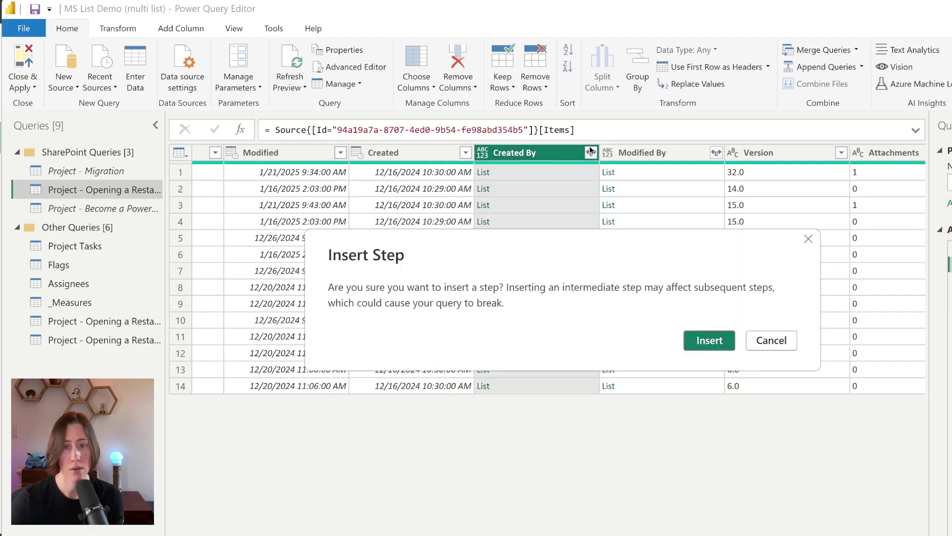
pyautogui.click(720, 346)
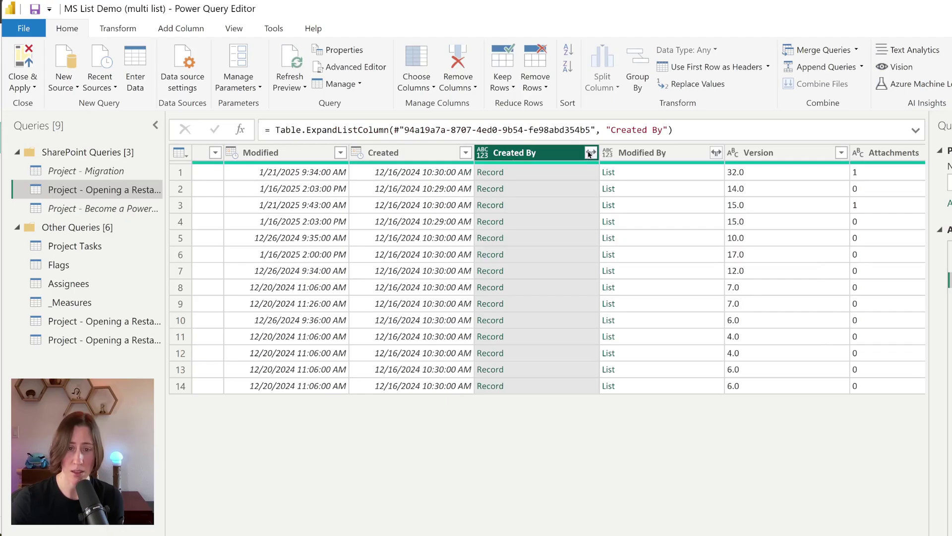
# Expand all Created By record fields into id, title, email, sip and picture columns, then select Created By.title.
pyautogui.click(590, 154)
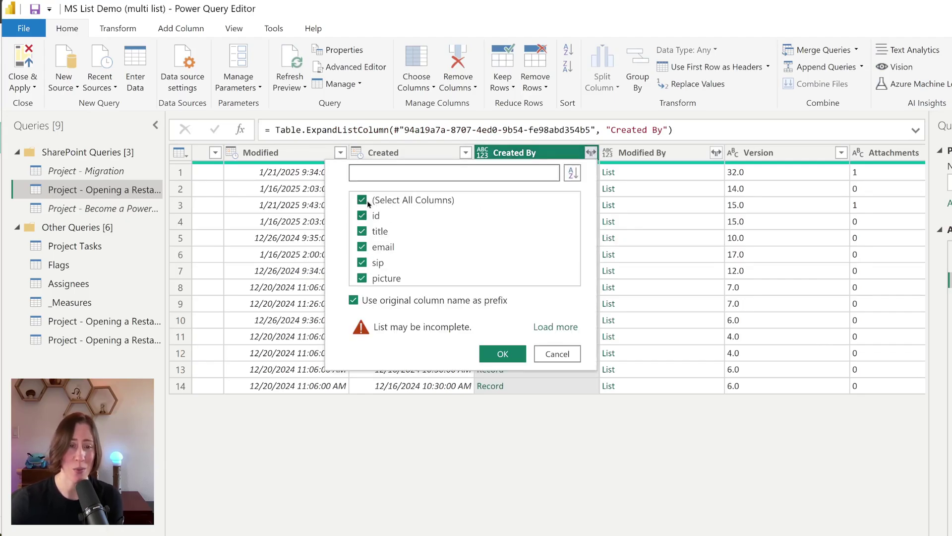
pyautogui.click(556, 327)
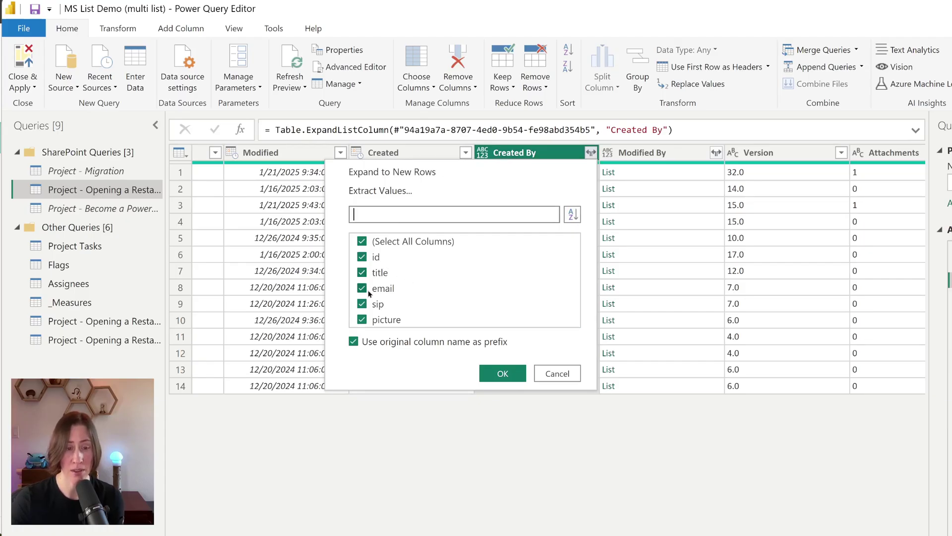
pyautogui.click(501, 374)
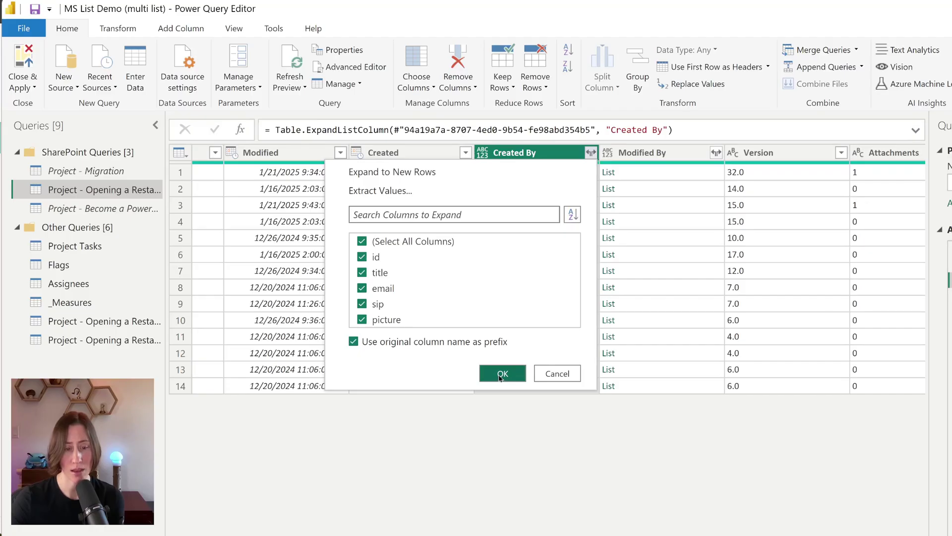
pyautogui.click(709, 341)
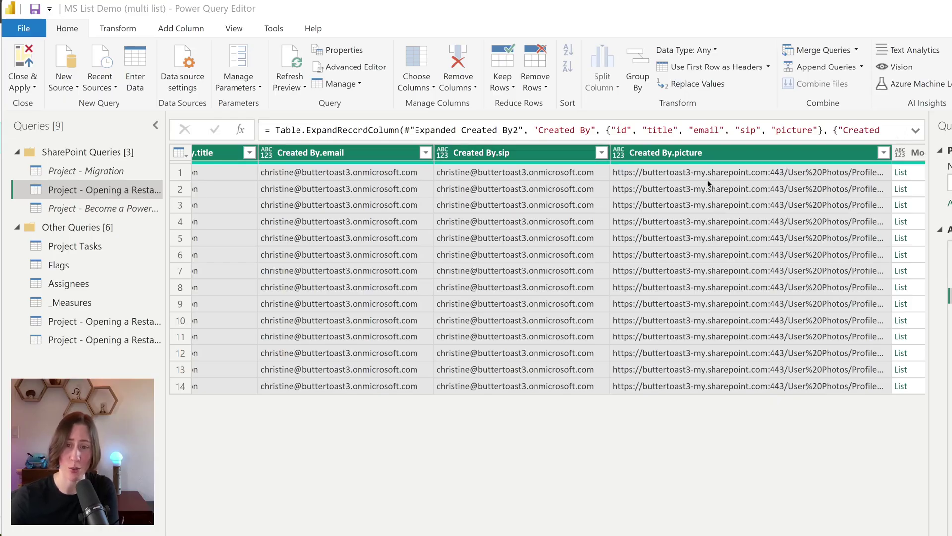
pyautogui.hscroll(-3, 713, 201)
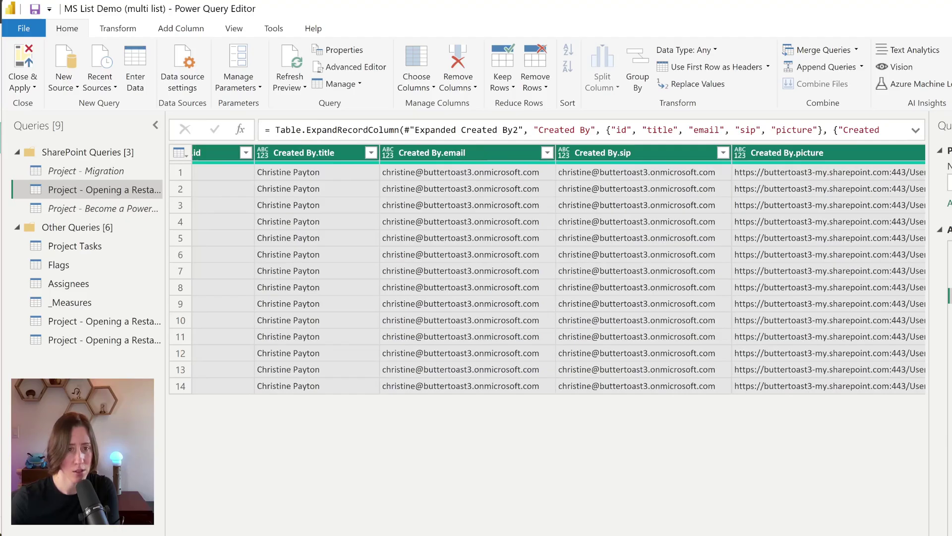
pyautogui.click(287, 157)
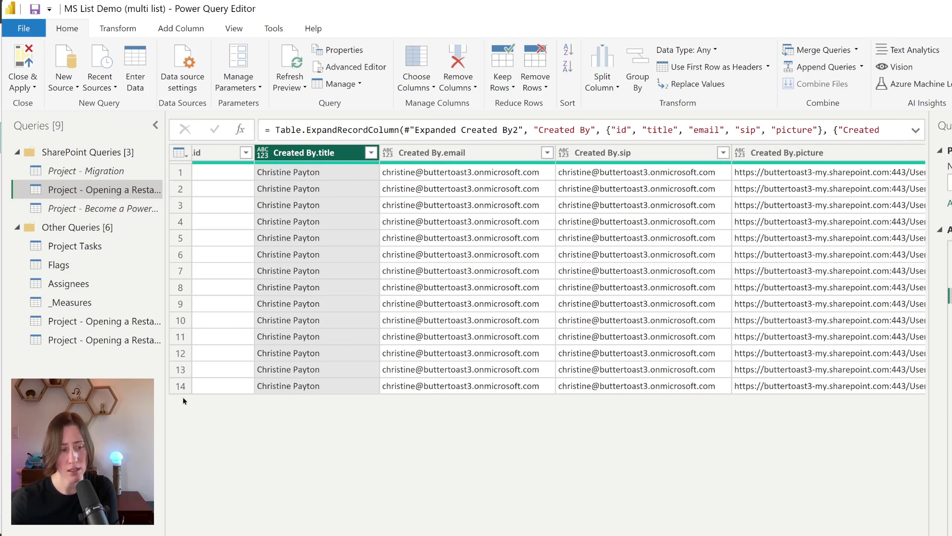
pyautogui.click(133, 341)
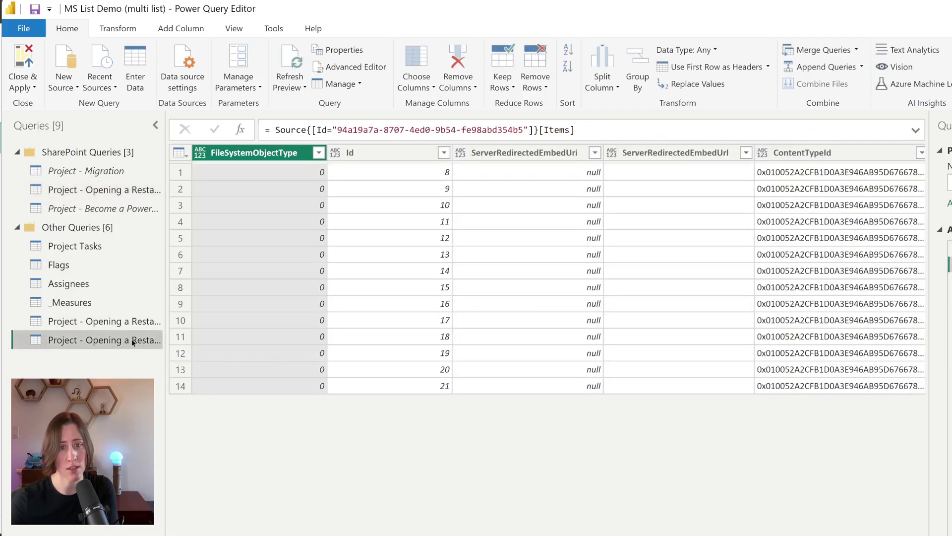
pyautogui.hscroll(10, 389, 387)
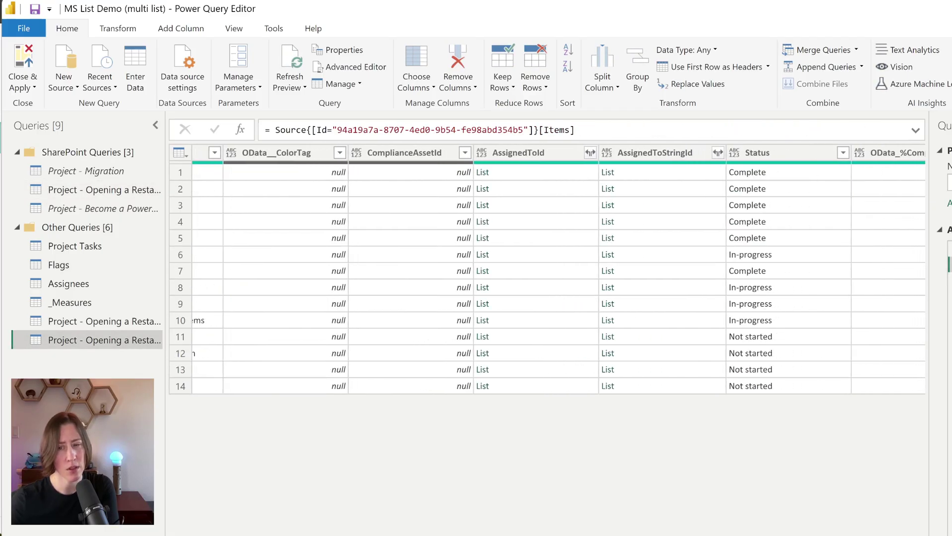
pyautogui.hscroll(2, 546, 278)
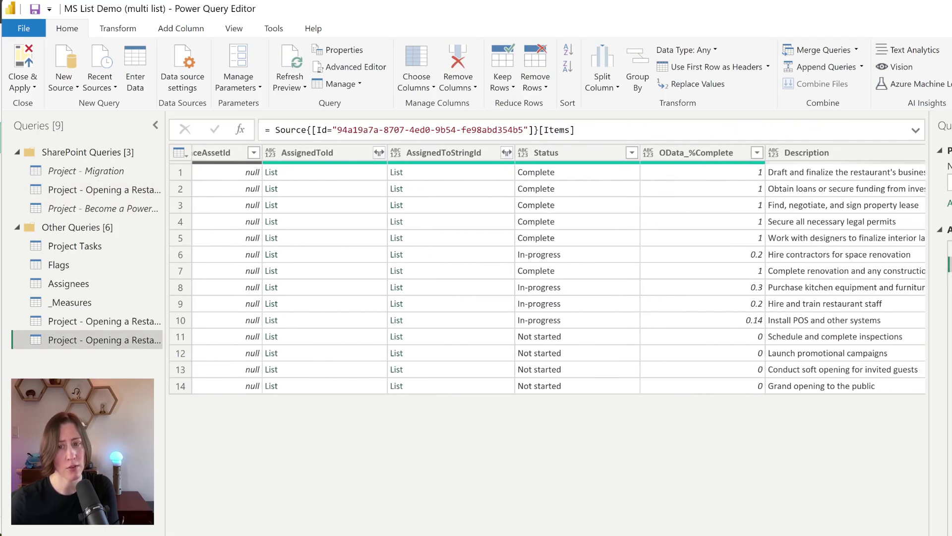
pyautogui.hscroll(4, 539, 259)
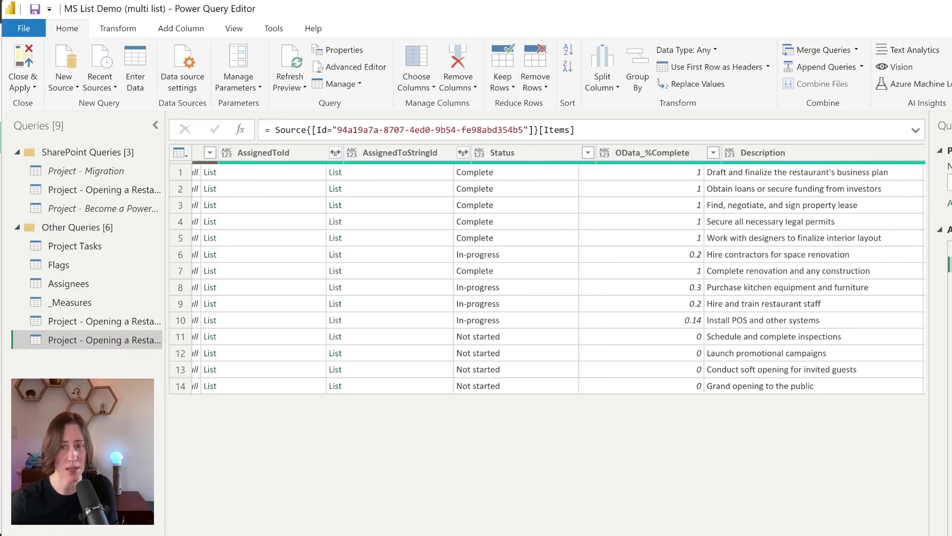
pyautogui.click(513, 151)
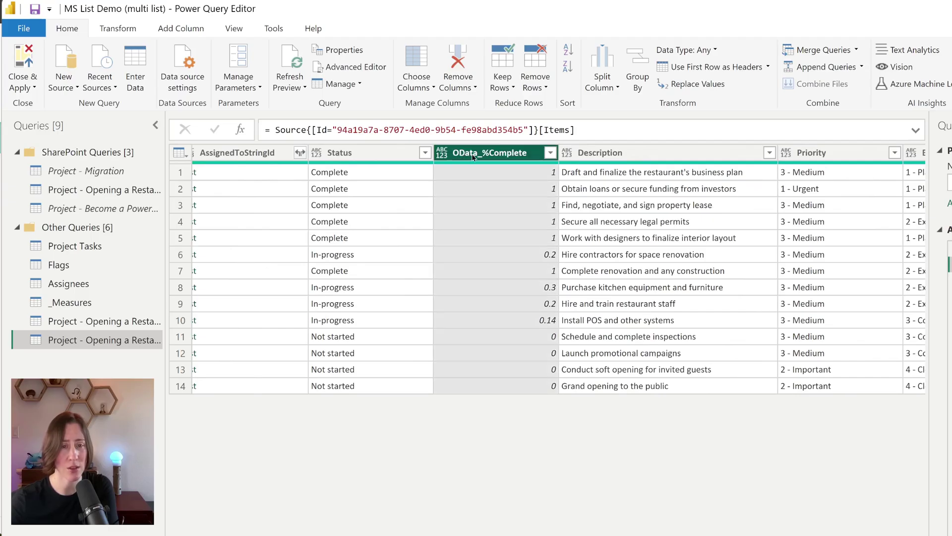
pyautogui.press('Right')
pyautogui.press('Right')
pyautogui.press('Right')
pyautogui.press('Right')
pyautogui.press('Right')
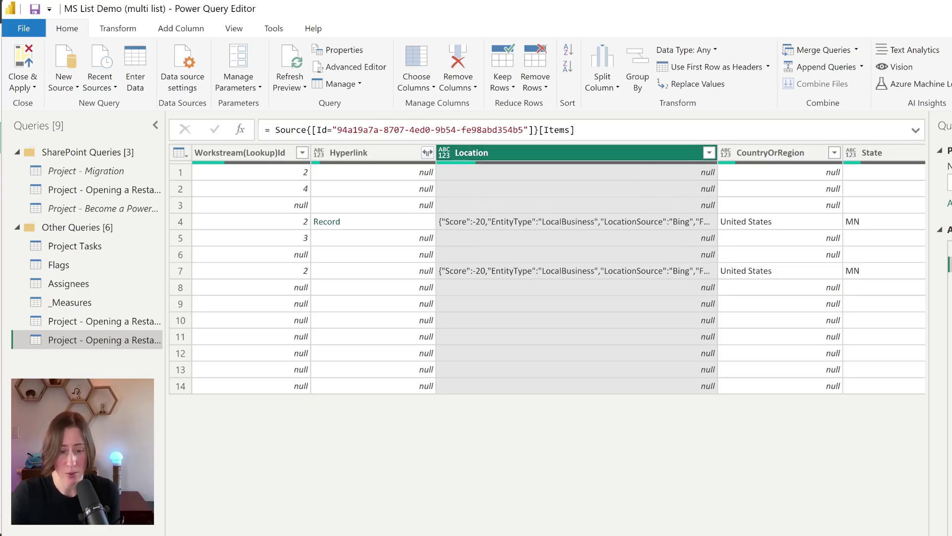
pyautogui.hscroll(5, 411, 360)
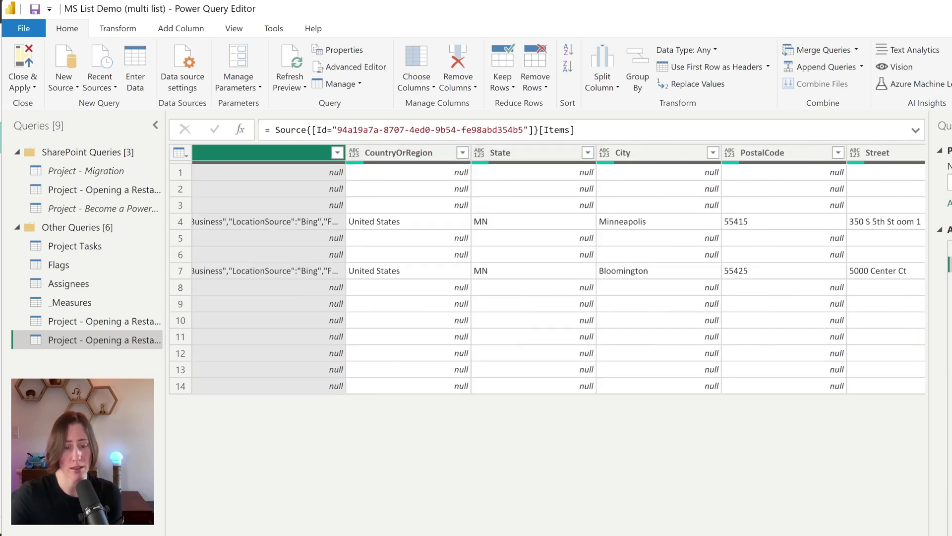
pyautogui.hscroll(-2, 342, 169)
pyautogui.hscroll(10, 557, 156)
pyautogui.click(557, 155)
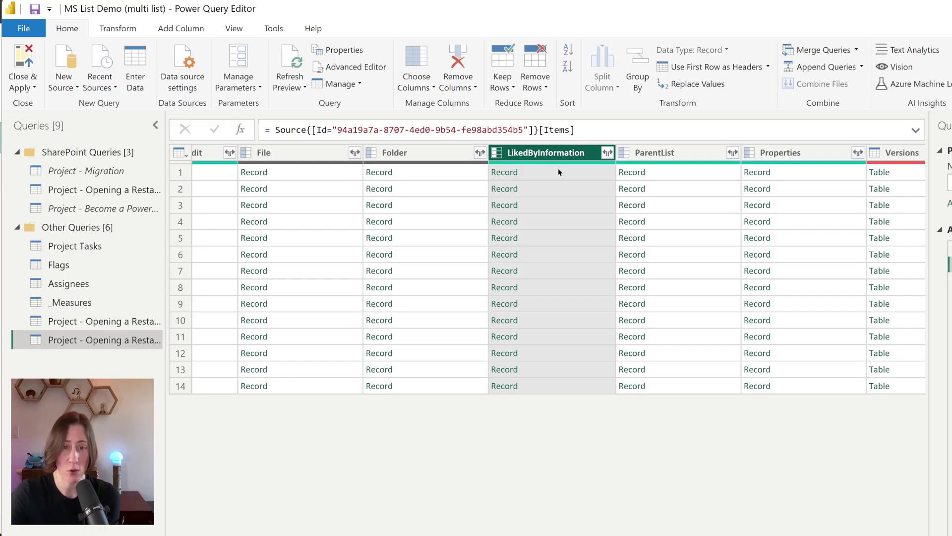
pyautogui.click(604, 153)
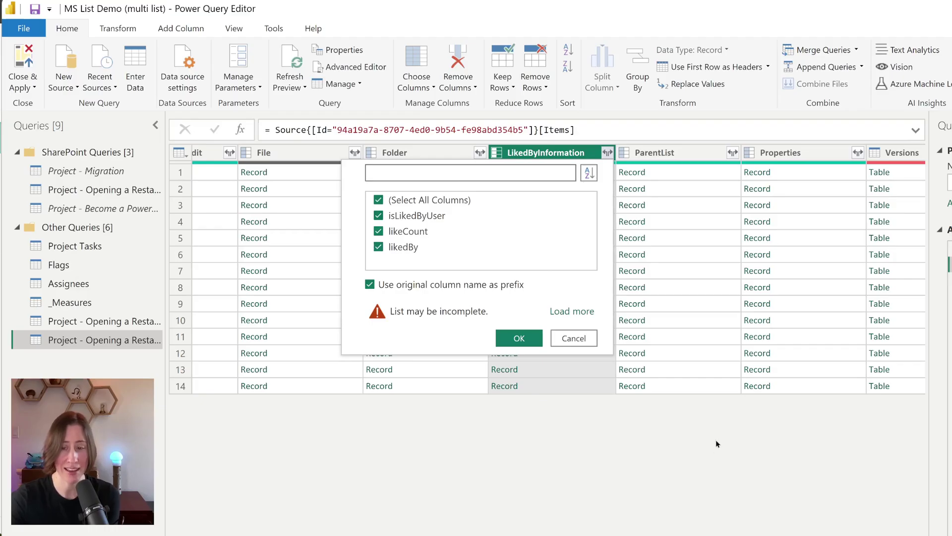
pyautogui.press('Escape')
pyautogui.hscroll(3, 555, 268)
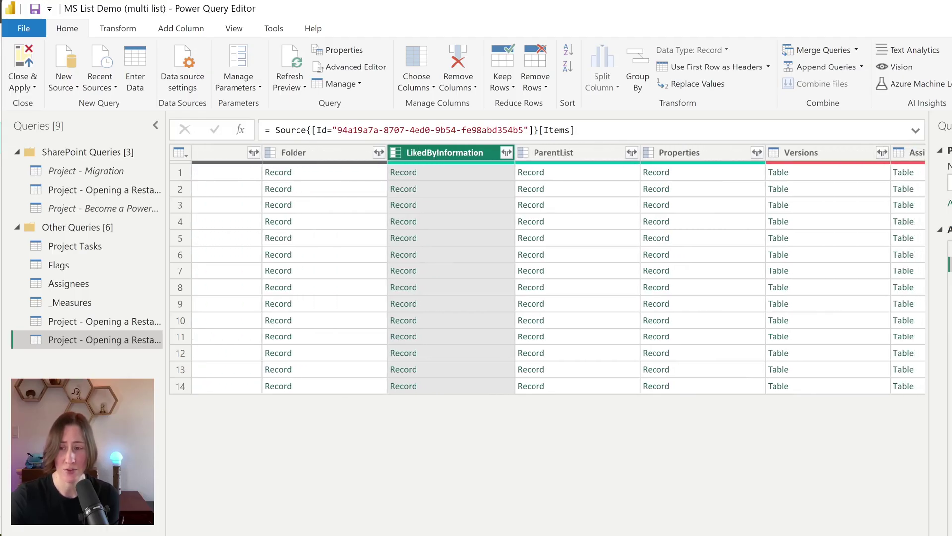
pyautogui.hscroll(10, 747, 151)
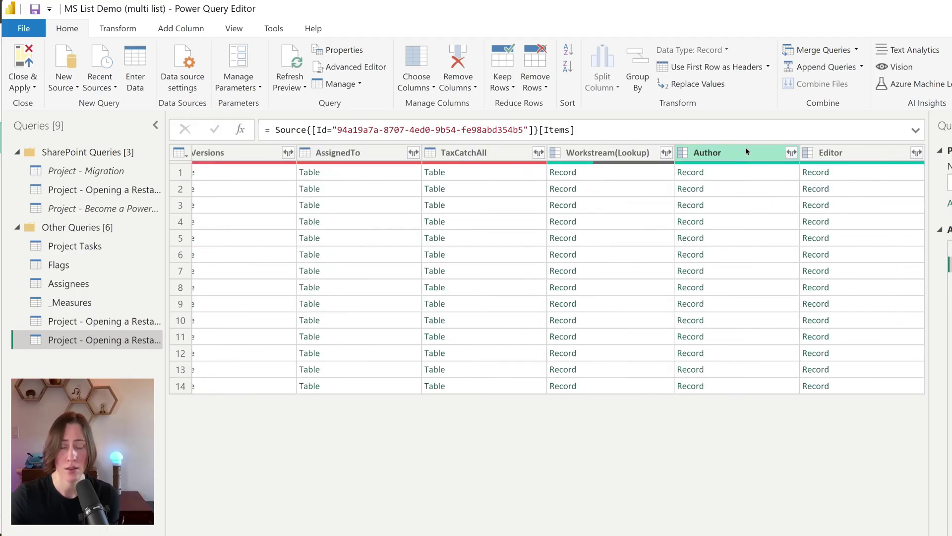
pyautogui.click(719, 153)
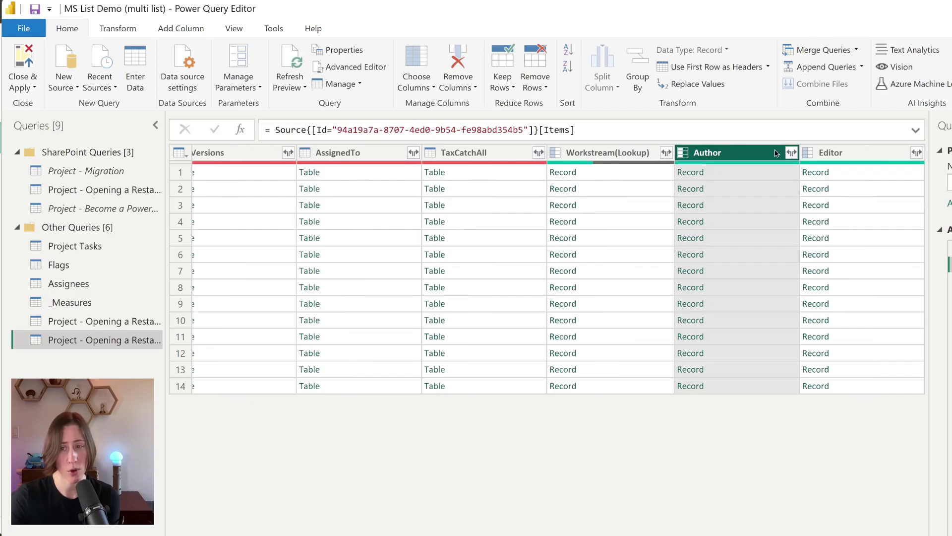
pyautogui.click(844, 153)
pyautogui.click(710, 155)
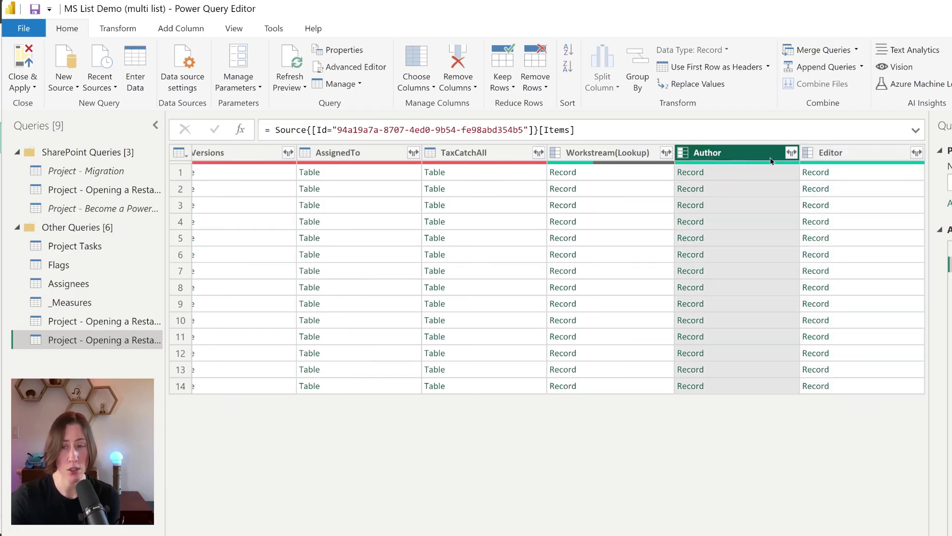
pyautogui.click(791, 153)
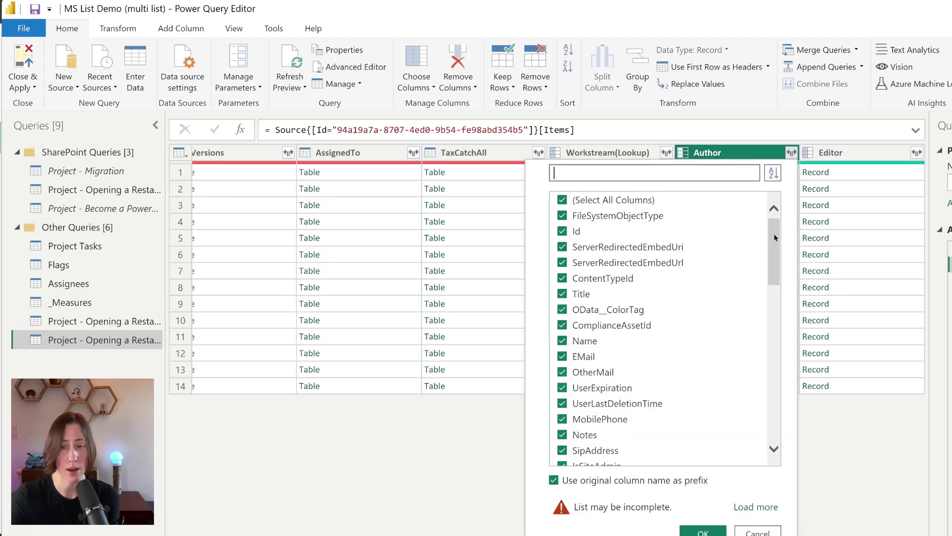
pyautogui.moveTo(777, 238); pyautogui.dragTo(775, 296)
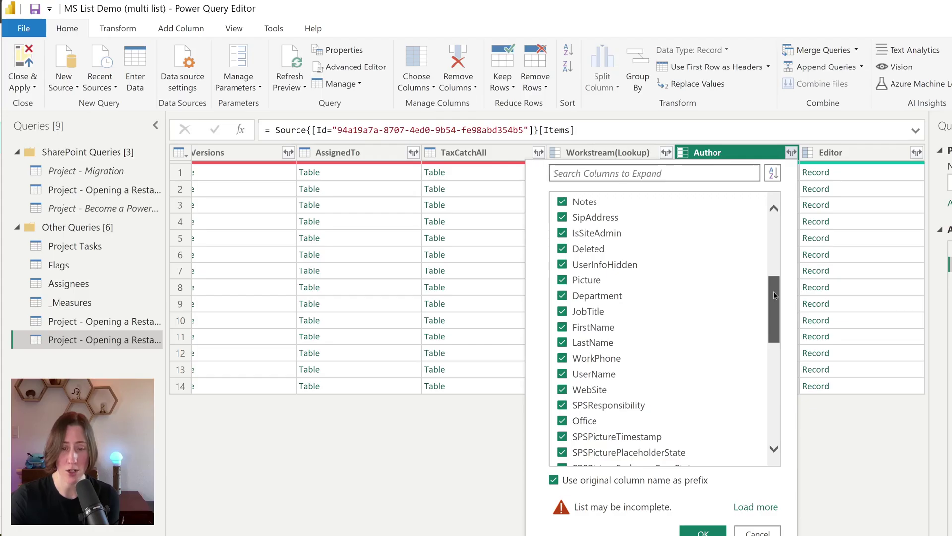
pyautogui.moveTo(775, 296); pyautogui.dragTo(768, 154)
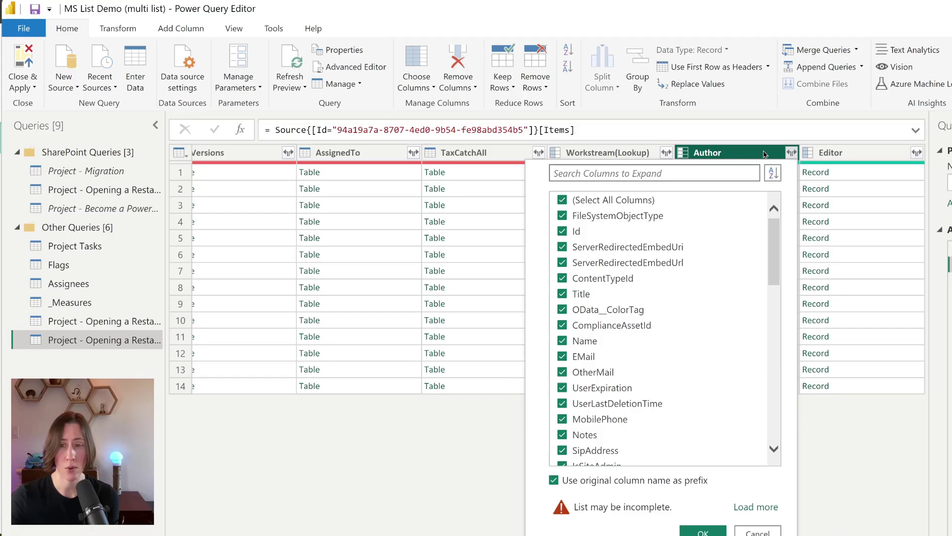
pyautogui.click(765, 153)
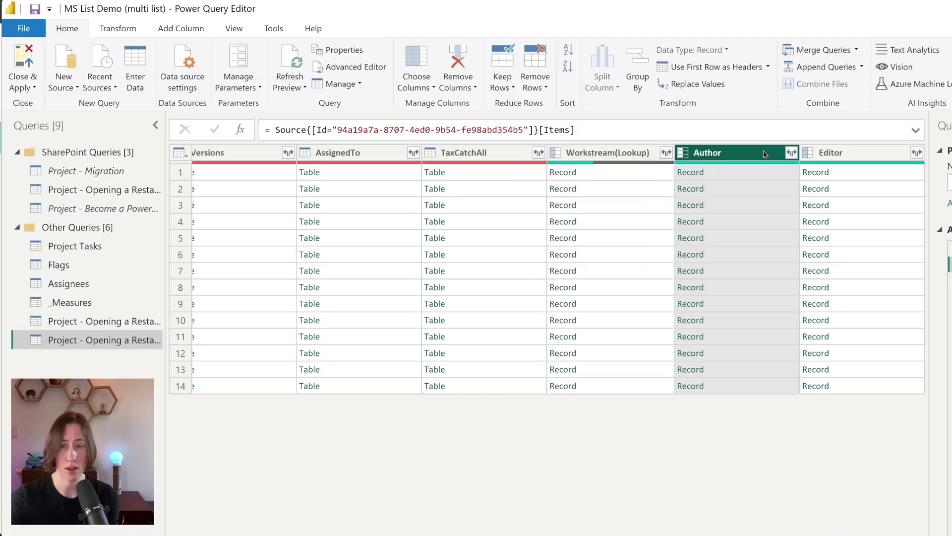
pyautogui.click(352, 153)
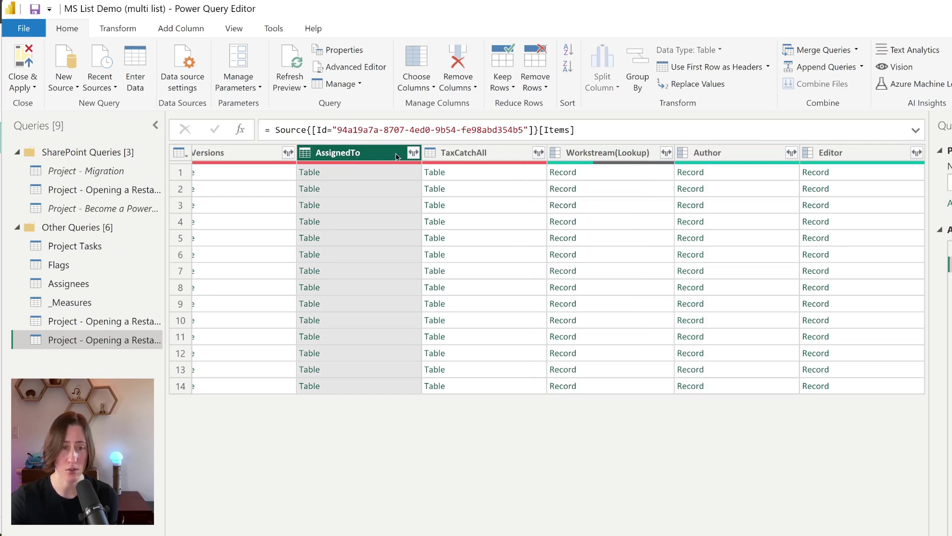
# Check AssignedTo's expandable fields (none found), then view the query's M code at ApiVersion=15 in Advanced Editor.
pyautogui.click(414, 153)
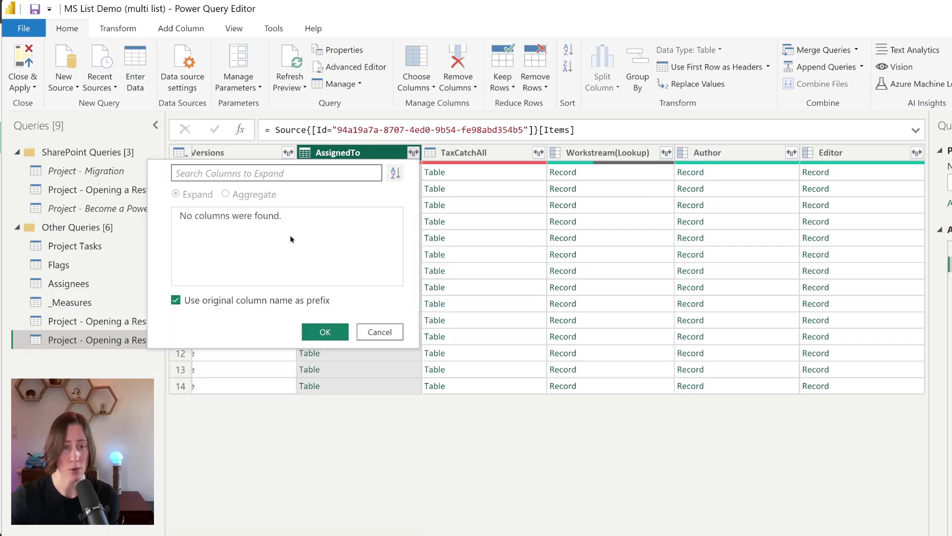
pyautogui.click(360, 155)
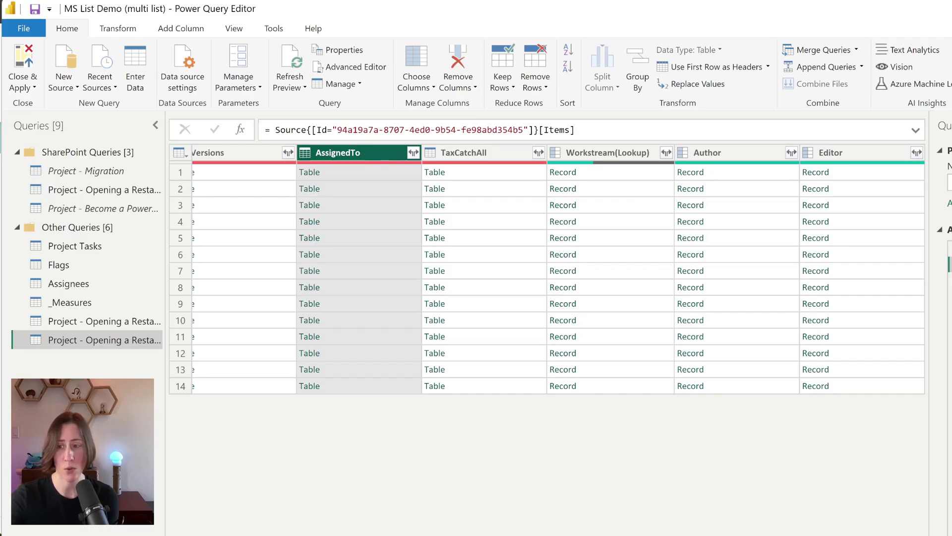
pyautogui.click(349, 66)
pyautogui.click(682, 243)
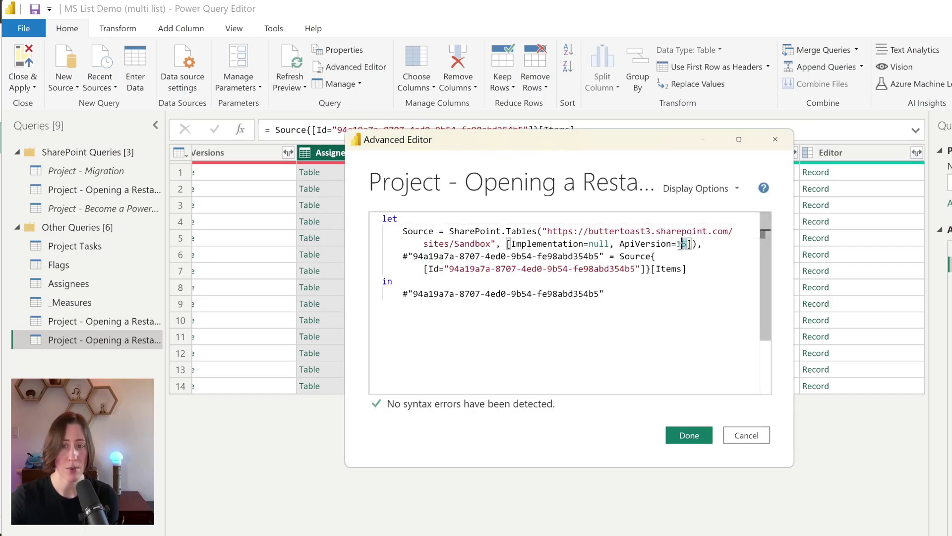